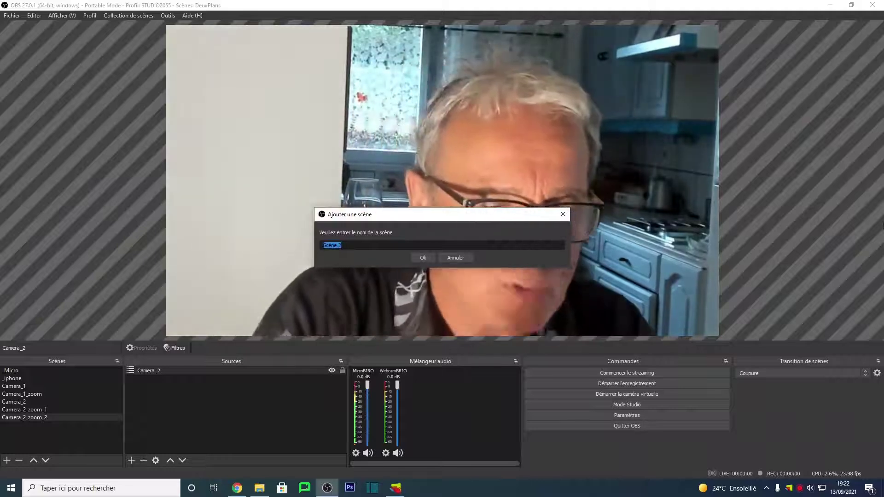
# - Add a new scene named Camera_3
pyautogui.write('Camer')
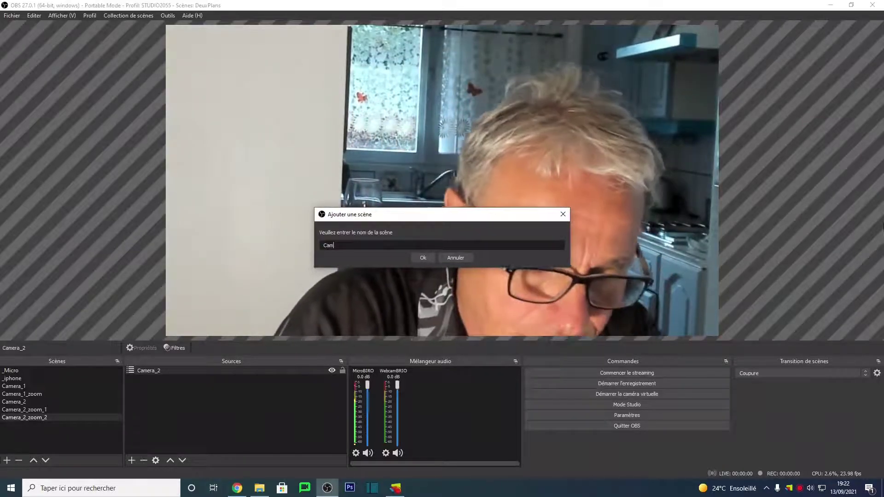
pyautogui.write('a_3')
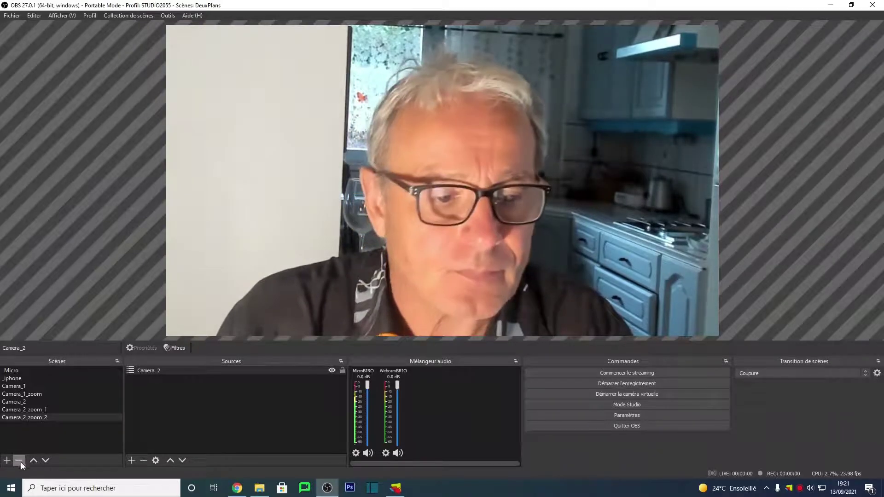
pyautogui.click(8, 461)
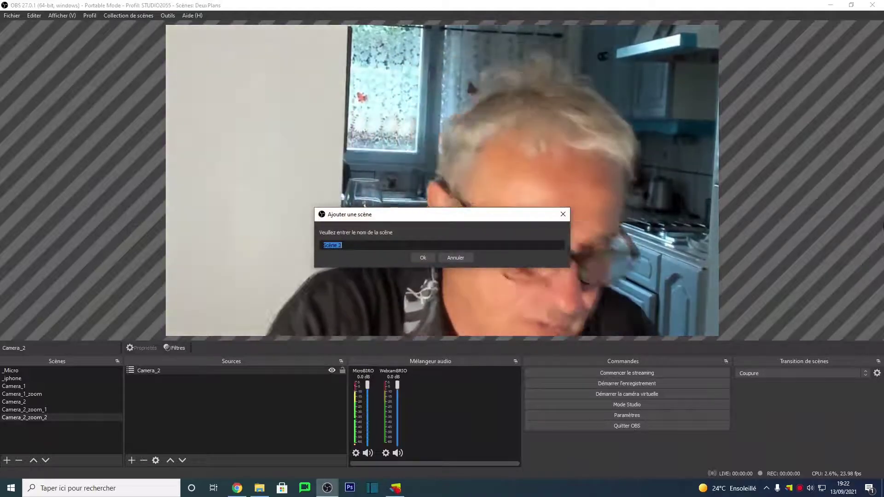
pyautogui.write('Camera_')
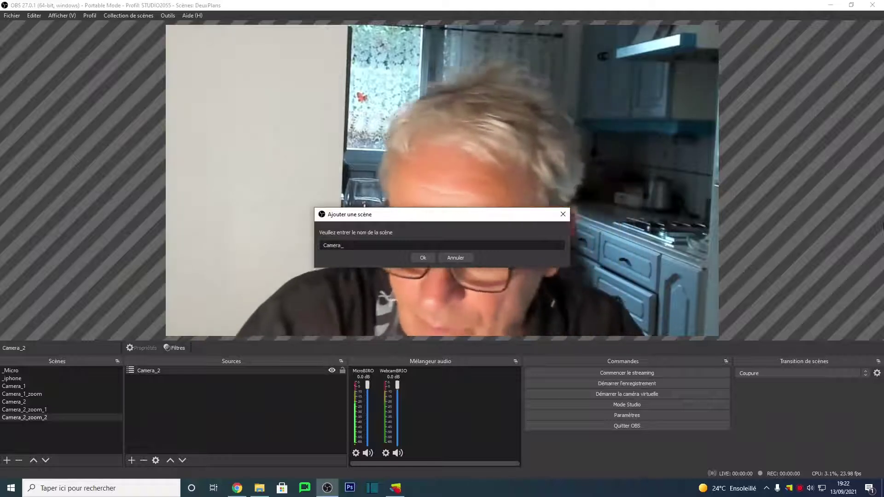
pyautogui.write('3')
pyautogui.press('Return')
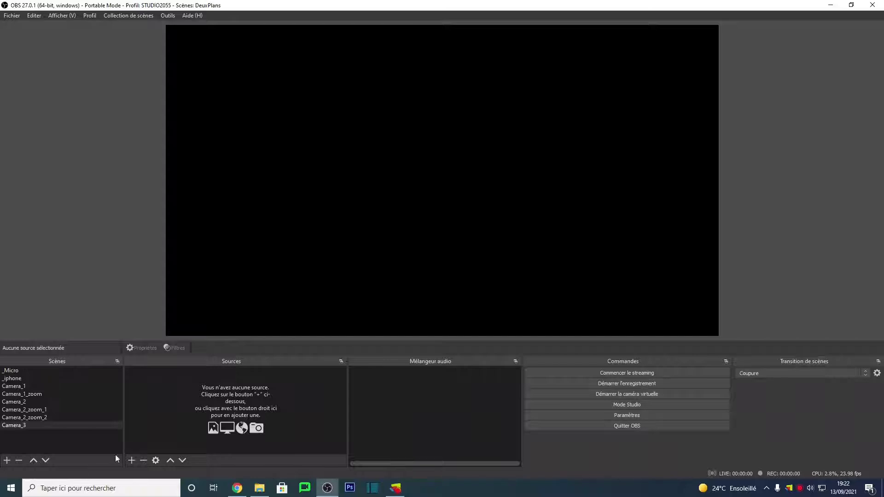
# - Add a Source Mirror to the Camera_3 scene that mirrors the _iphone scene, keeping the default source name
pyautogui.click(135, 462)
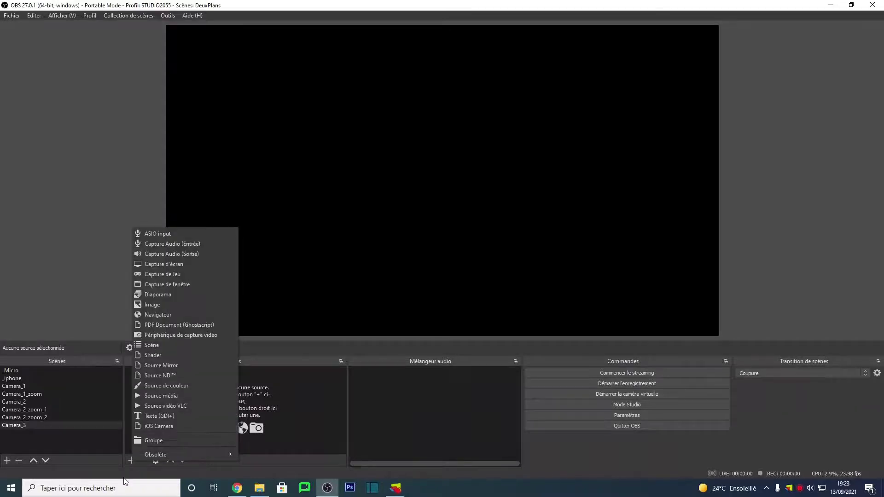
pyautogui.click(206, 367)
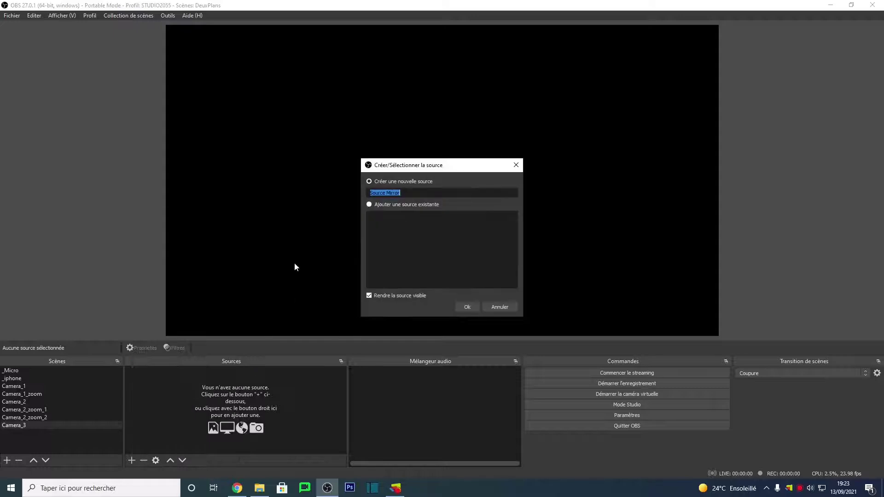
pyautogui.click(469, 307)
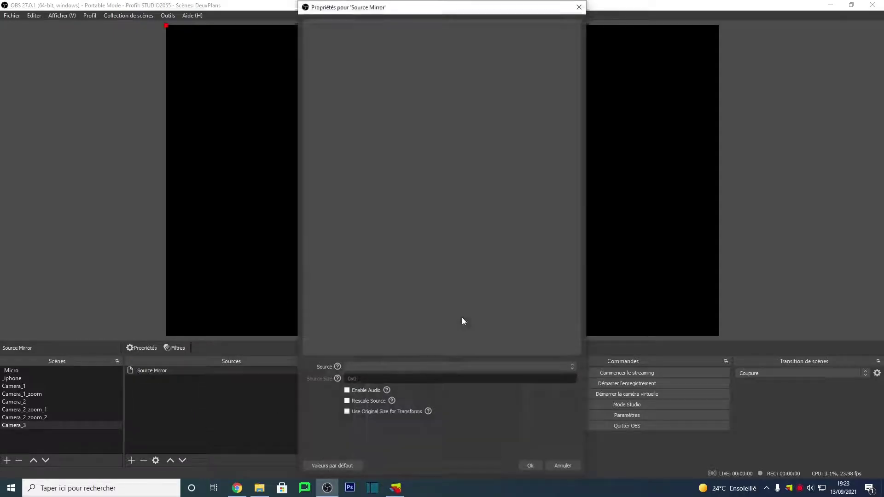
pyautogui.click(375, 366)
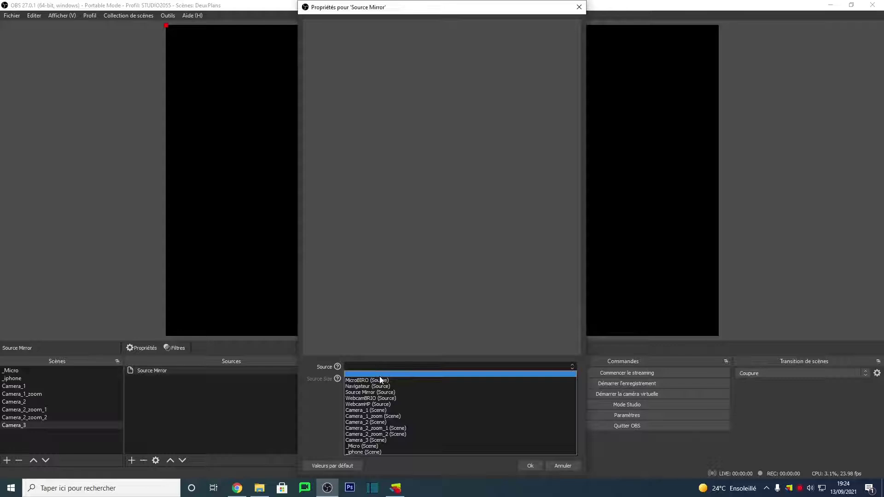
pyautogui.click(405, 452)
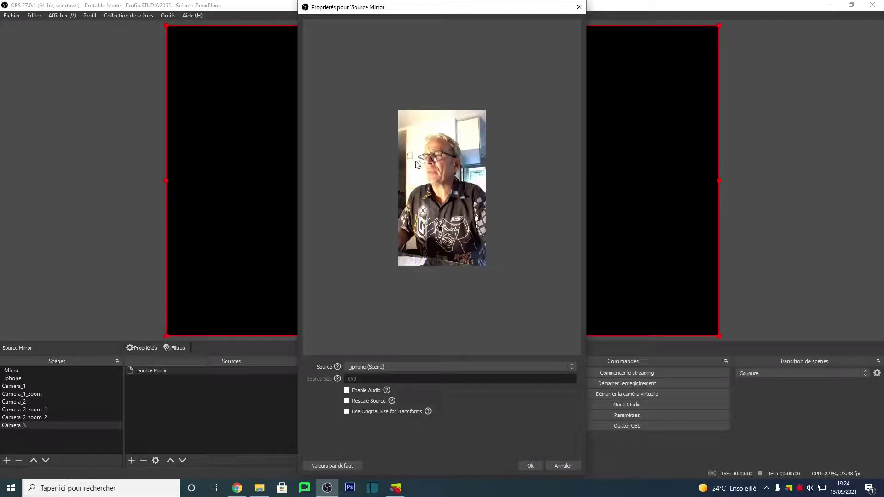
pyautogui.click(530, 466)
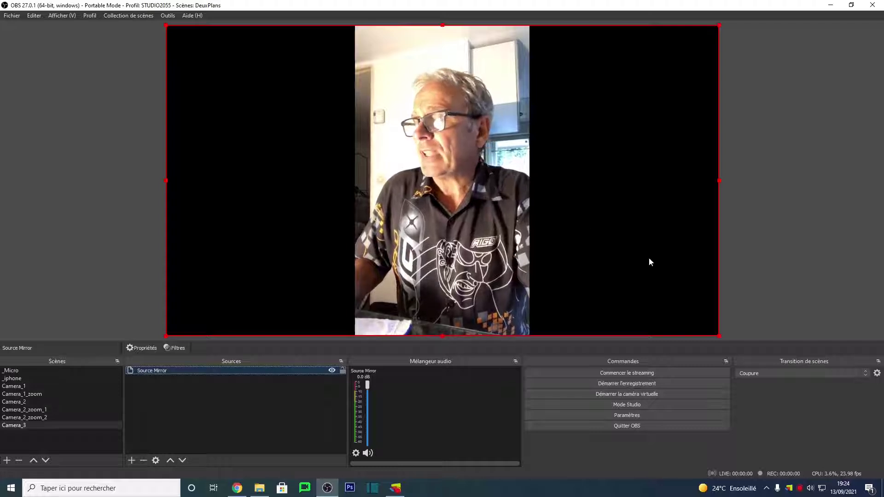
# - Enlarge the mirrored phone image so the vertical video fills the full width of the canvas
pyautogui.moveTo(610, 254); pyautogui.dragTo(123, 258)
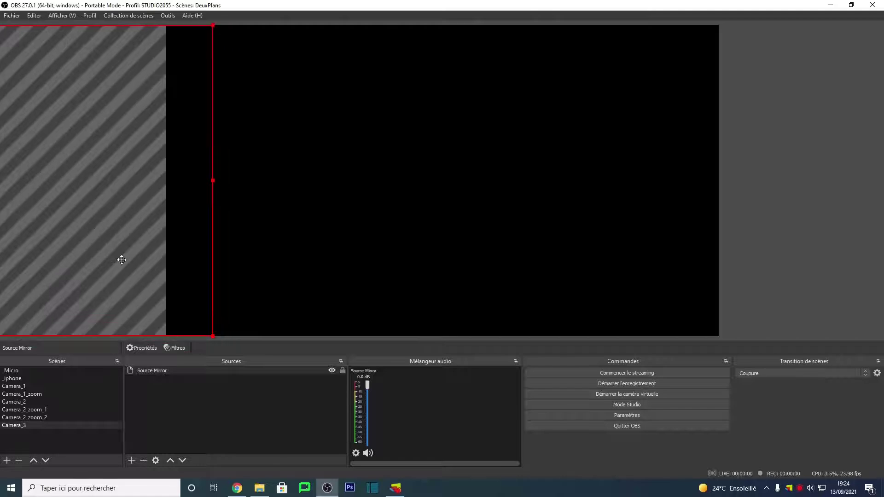
pyautogui.moveTo(358, 189); pyautogui.dragTo(773, 221)
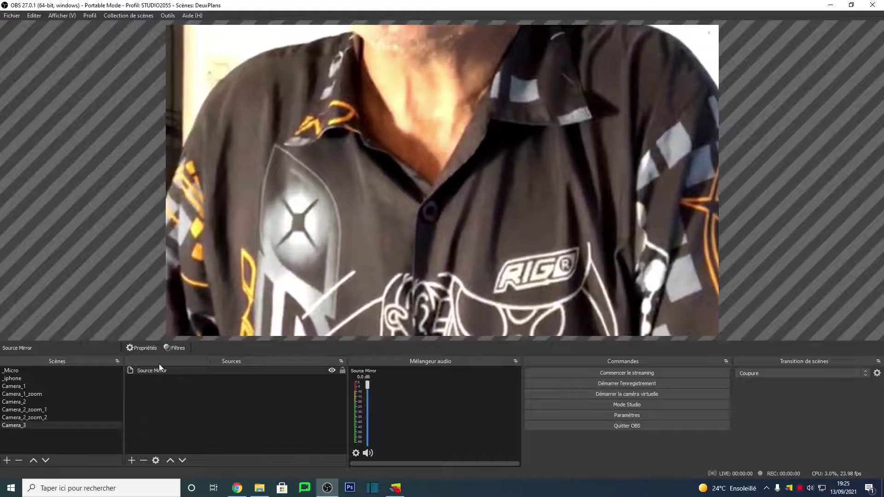
# - Add a Flou (blur) effect filter to the Source Mirror, keeping the default filter name
pyautogui.click(177, 349)
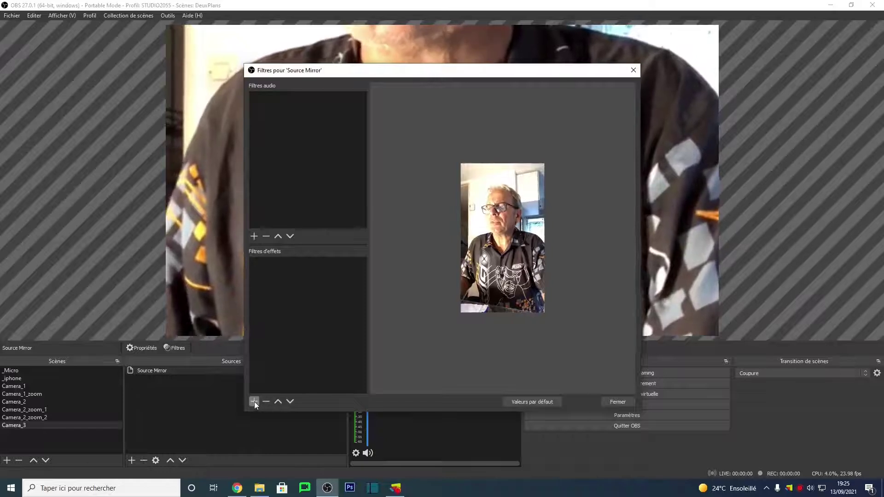
pyautogui.click(255, 401)
pyautogui.click(287, 223)
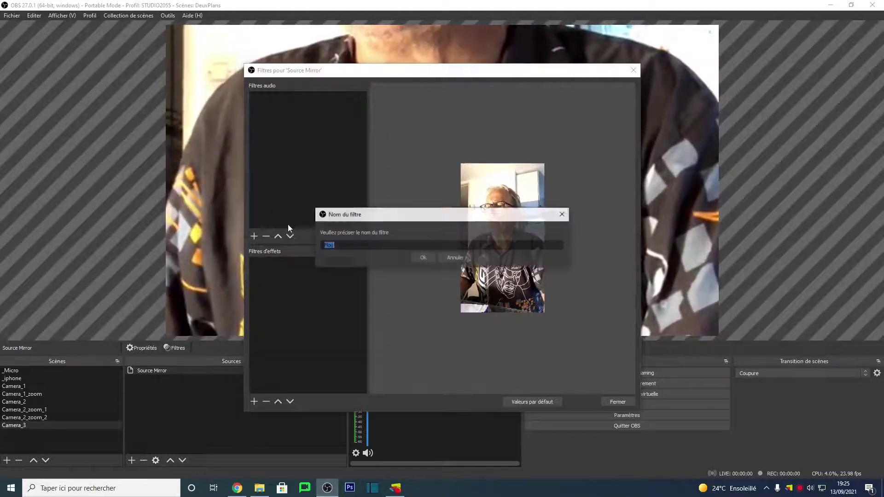
pyautogui.click(422, 258)
# - Raise the blur filter's size (Taille) to about 8 and close the filter settings
pyautogui.click(627, 308)
pyautogui.click(627, 309)
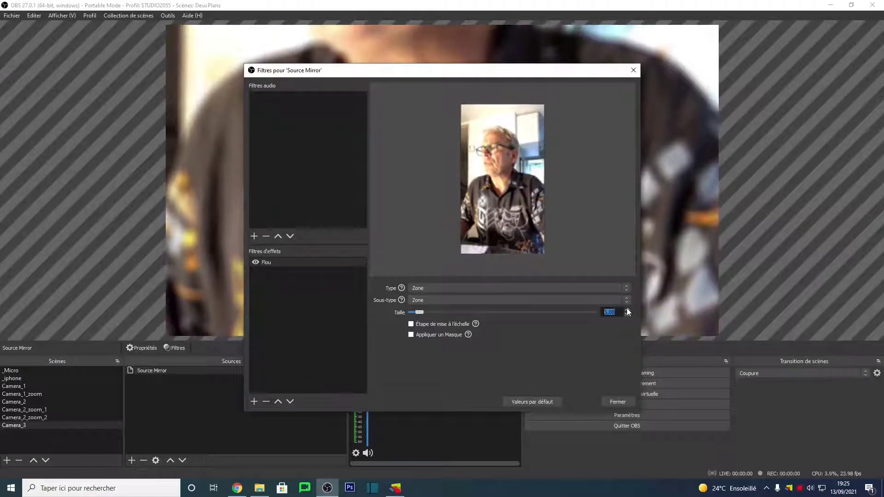
pyautogui.click(627, 309)
pyautogui.click(627, 309)
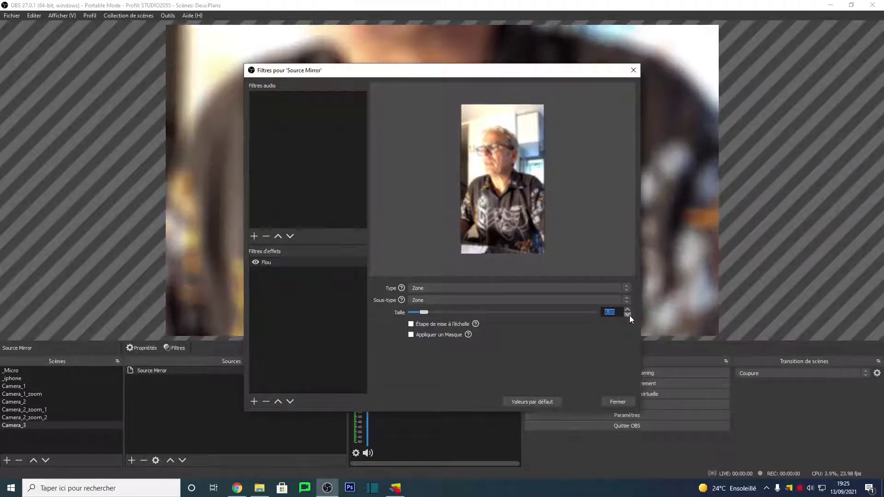
pyautogui.click(628, 314)
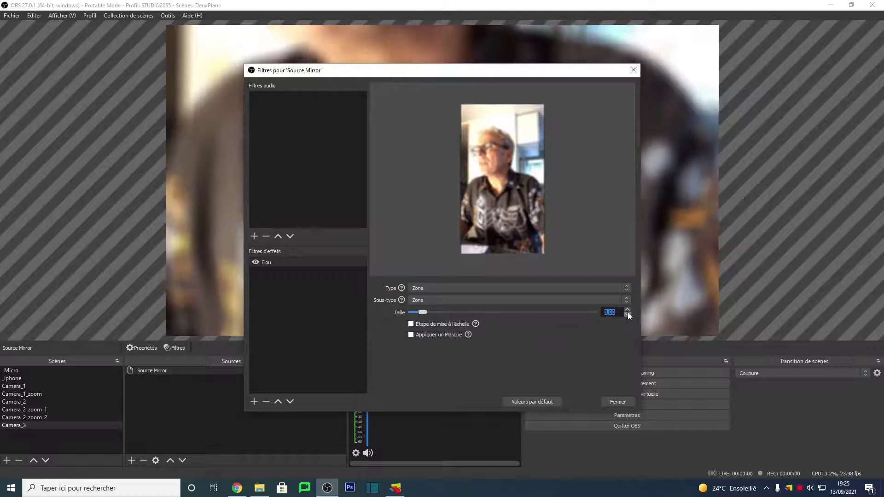
pyautogui.click(627, 314)
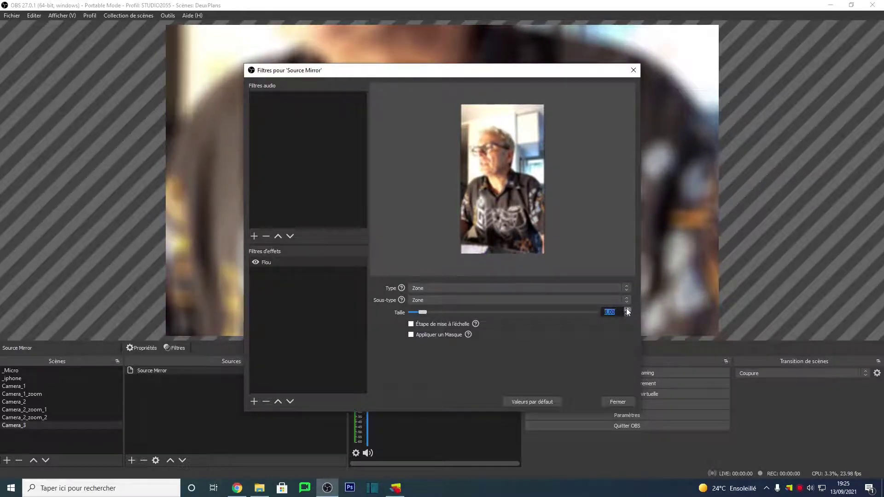
pyautogui.click(617, 402)
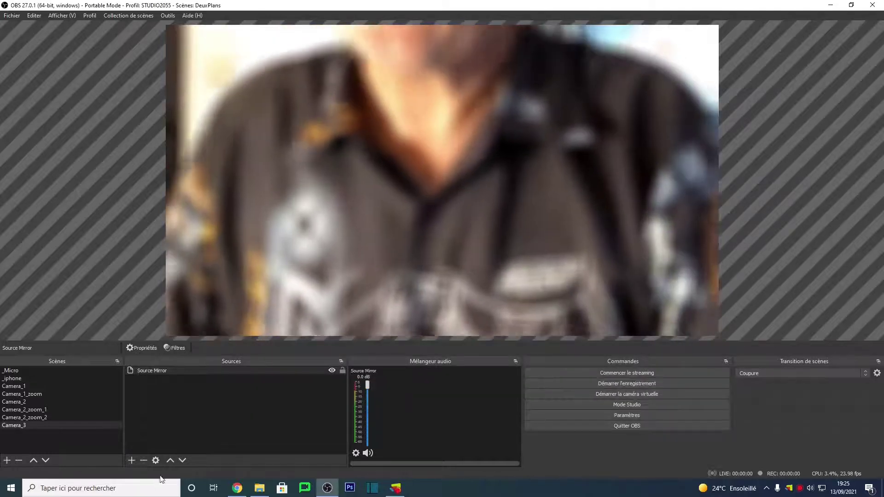
# - Add a second Source Mirror above the blurred one, mirroring the _iphone scene at its normal size
pyautogui.click(132, 459)
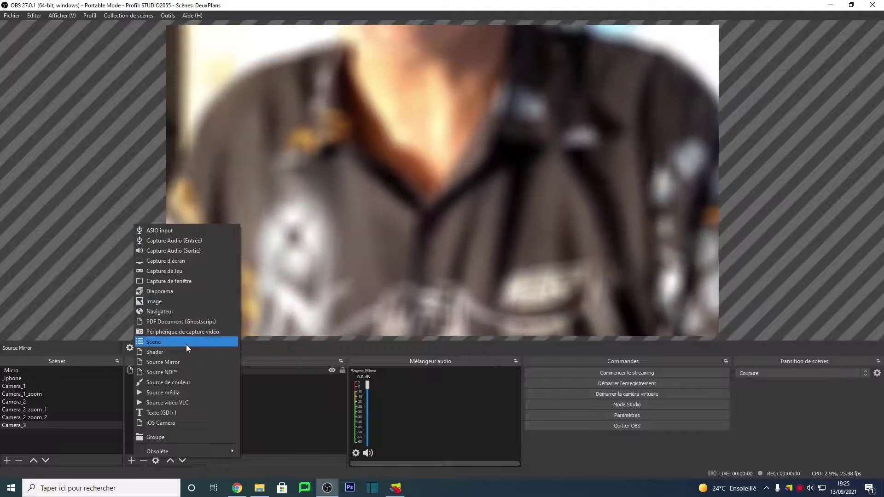
pyautogui.click(203, 363)
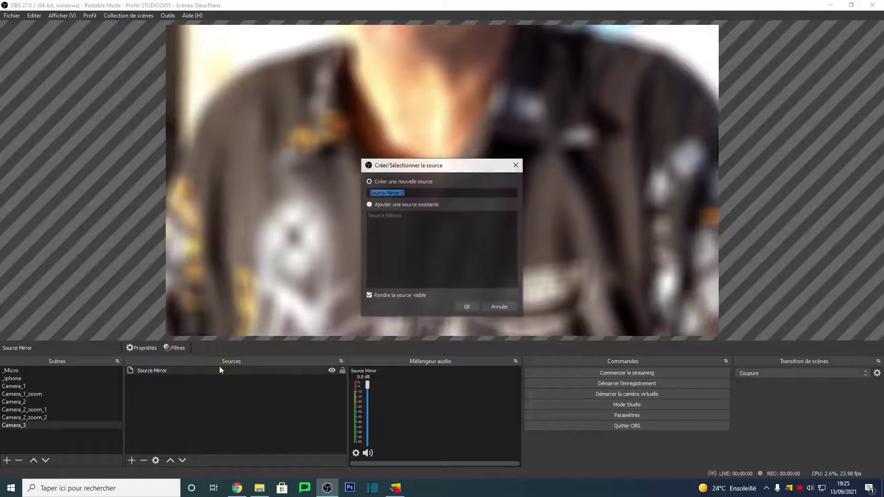
pyautogui.click(474, 307)
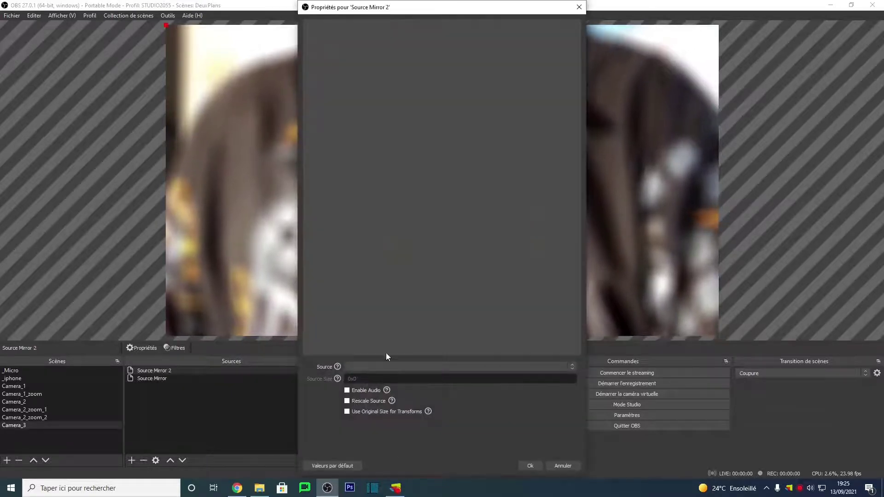
pyautogui.click(382, 367)
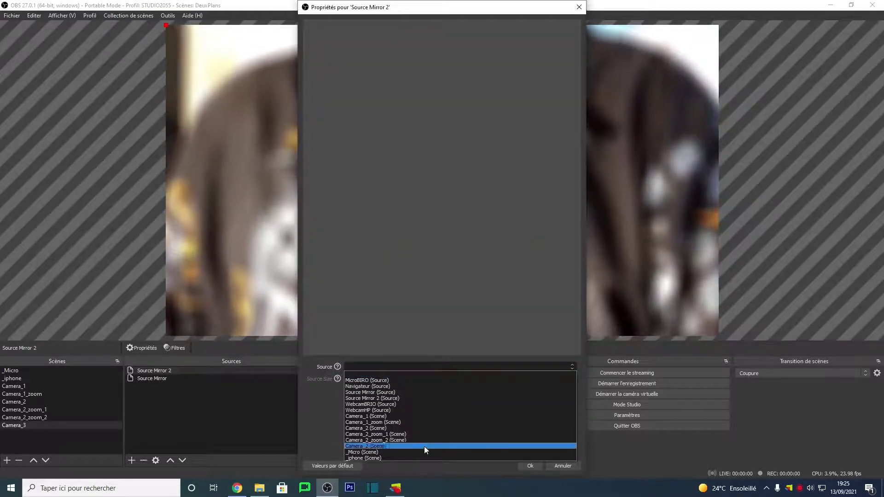
pyautogui.click(430, 459)
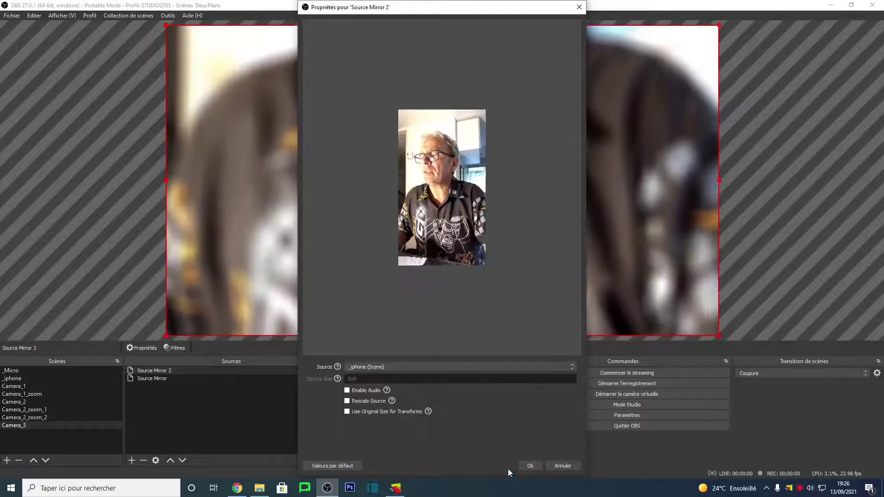
pyautogui.click(530, 466)
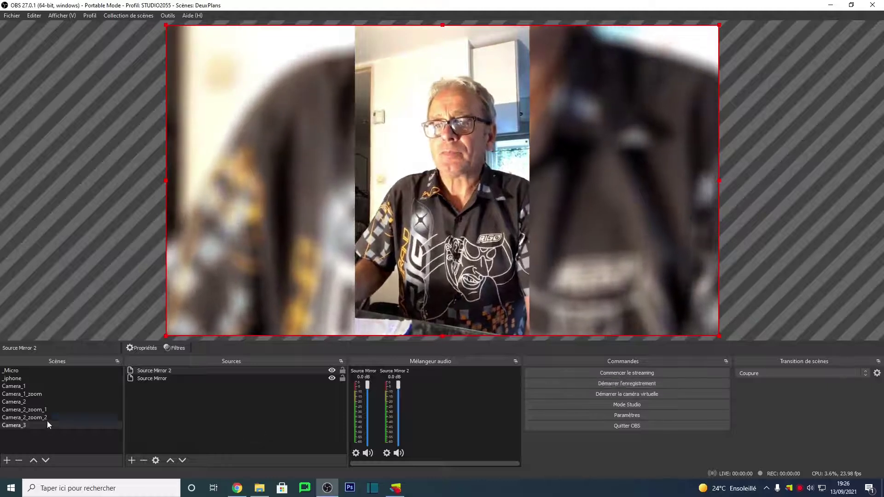
# - Preview the Camera_2_zoom_2 scene, return to Camera_3, and call off deleting Source Mirror 2
pyautogui.click(44, 419)
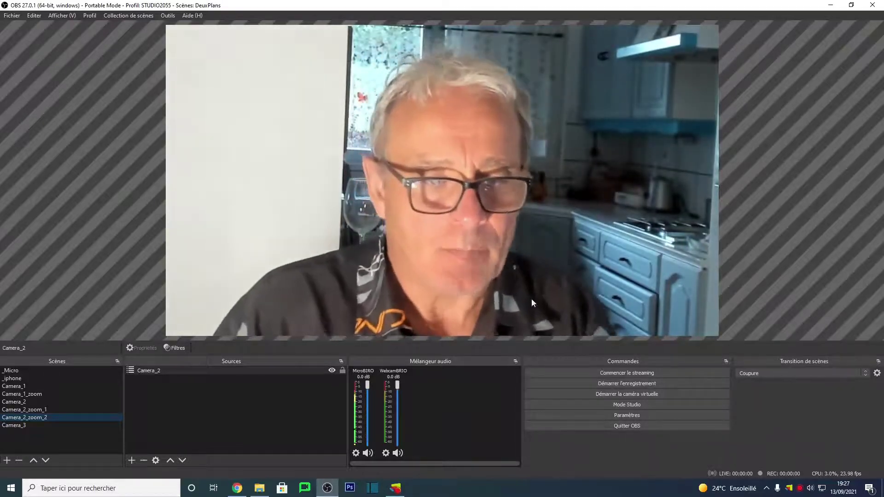
pyautogui.click(20, 426)
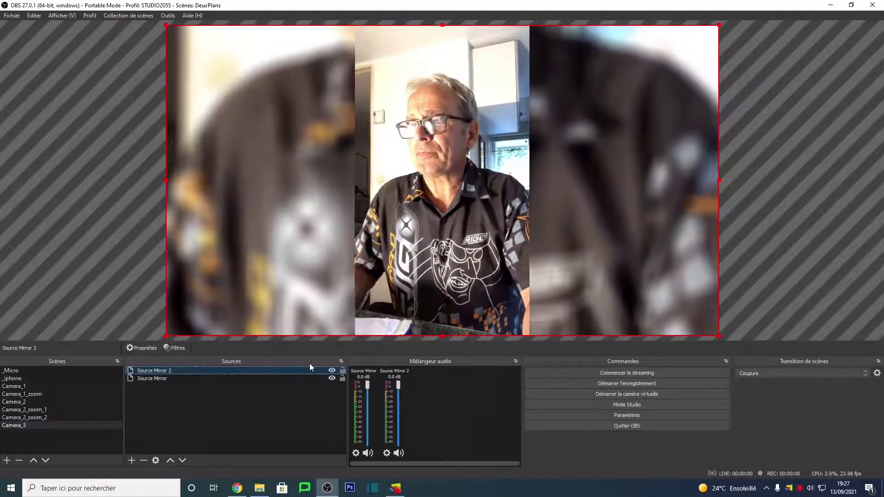
pyautogui.press('Delete')
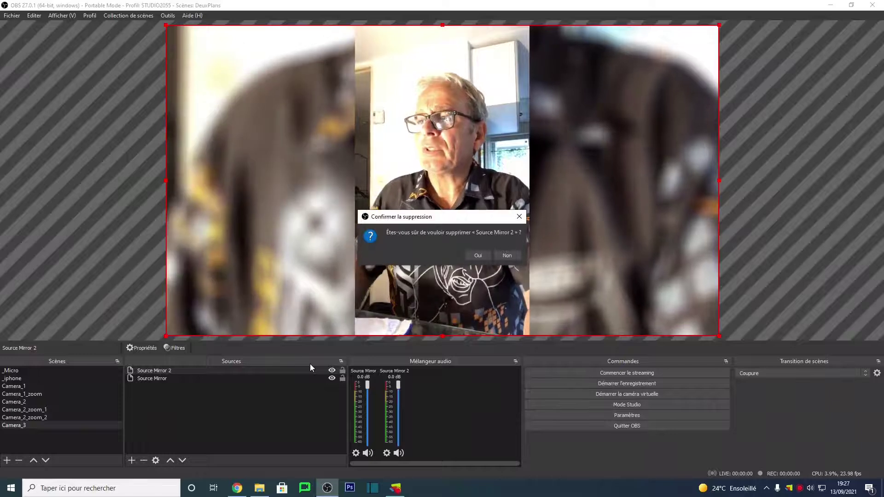
pyautogui.click(507, 256)
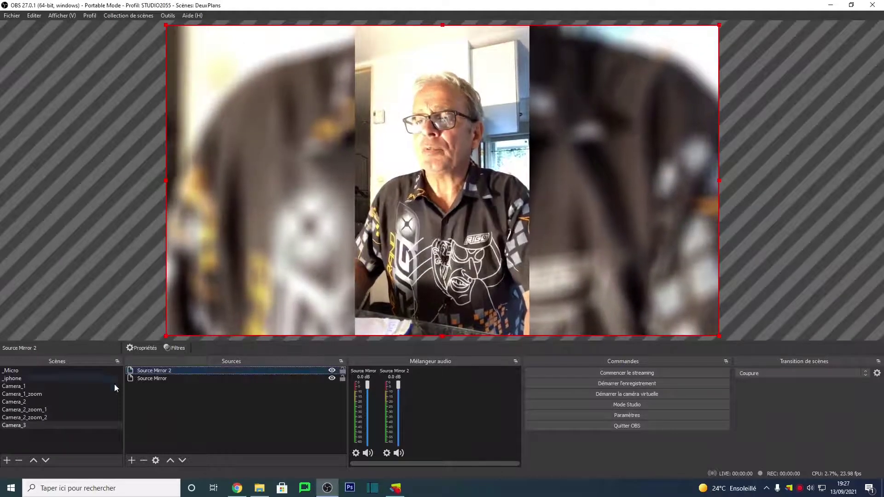
# - Change Source Mirror 2 to mirror the Camera_2_zoom_2 scene instead of the _iphone scene
pyautogui.doubleClick(142, 371)
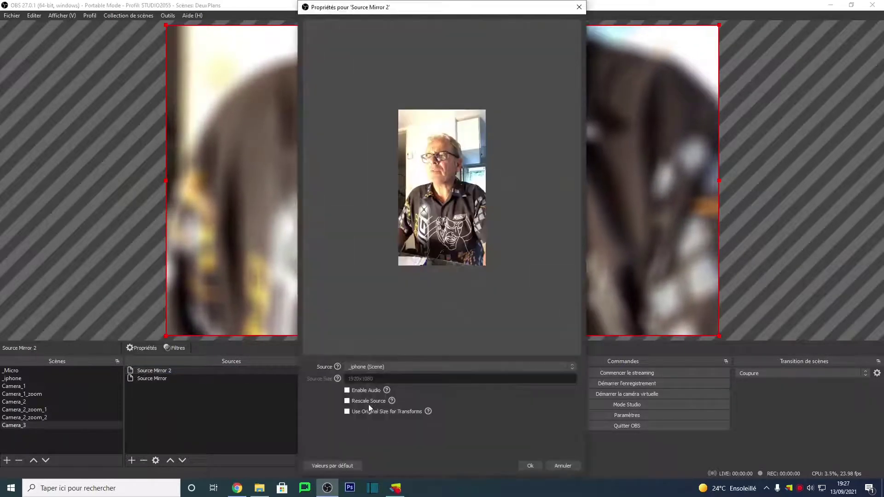
pyautogui.click(390, 367)
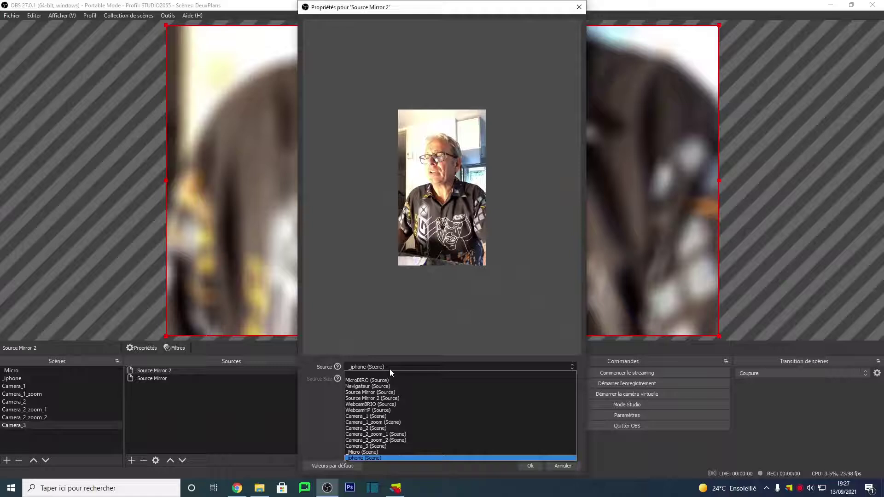
pyautogui.click(402, 445)
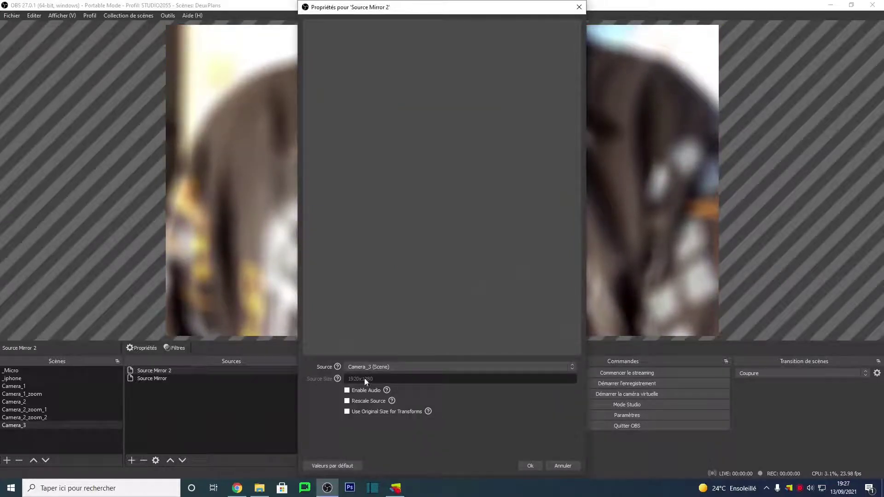
pyautogui.click(371, 367)
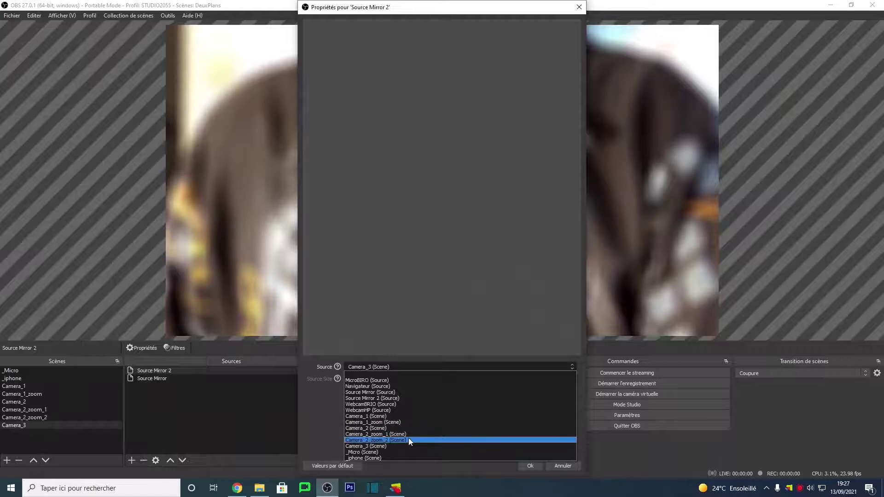
pyautogui.click(408, 440)
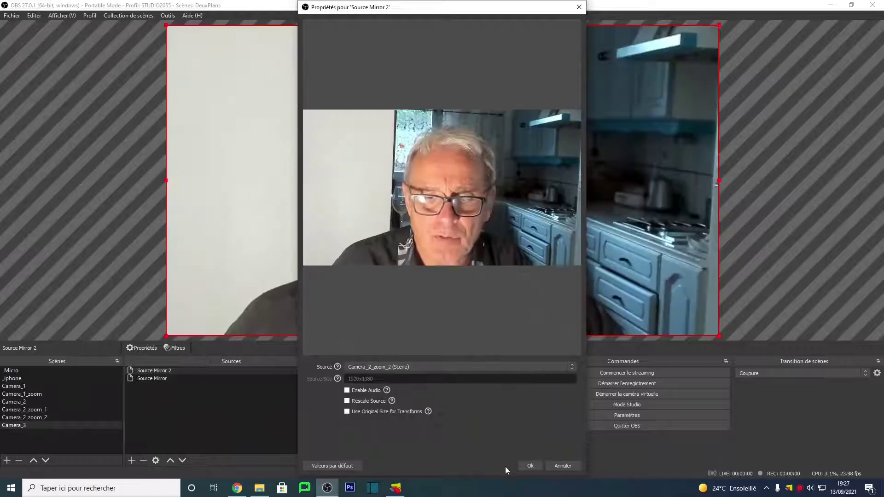
pyautogui.click(530, 466)
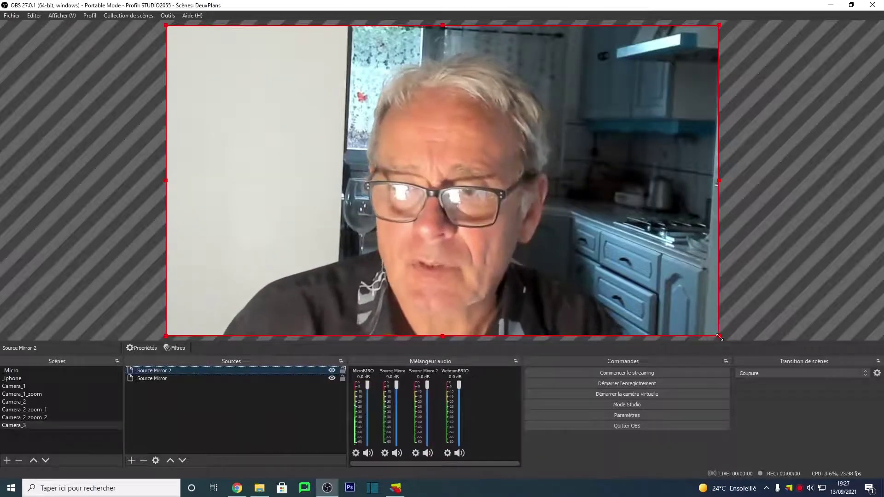
# - Shrink Source Mirror 2 to slightly smaller than the canvas and centre it horizontally so the blurred background frames it
pyautogui.moveTo(719, 337); pyautogui.dragTo(662, 292)
pyautogui.moveTo(423, 195); pyautogui.dragTo(450, 203)
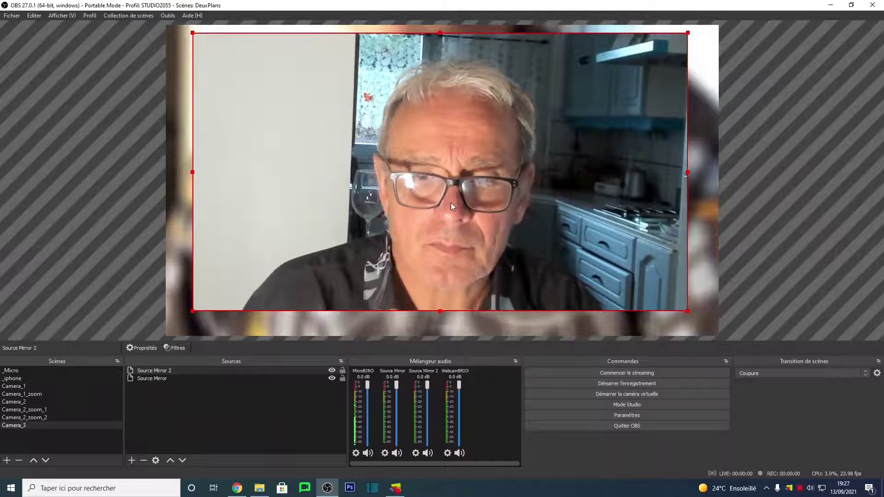
pyautogui.click(744, 118)
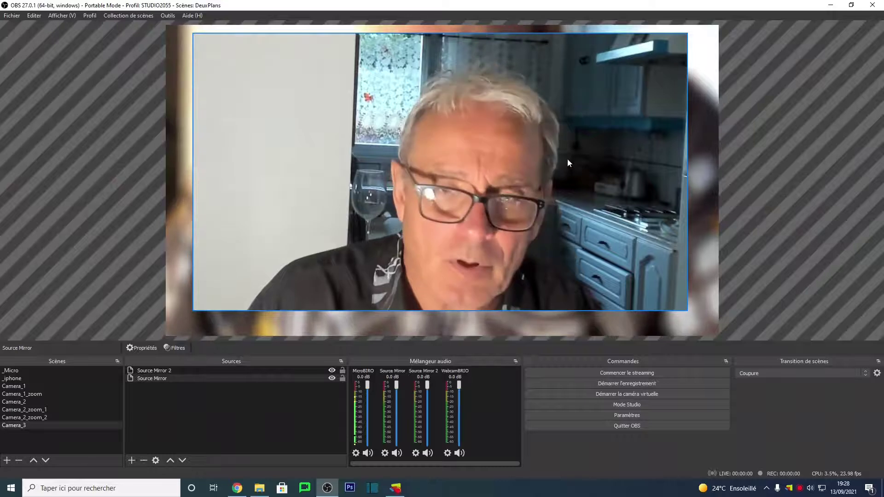
# - Crop both sides of Source Mirror 2 to a nearly square frame around the face and move it to the canvas's left half
pyautogui.click(461, 177)
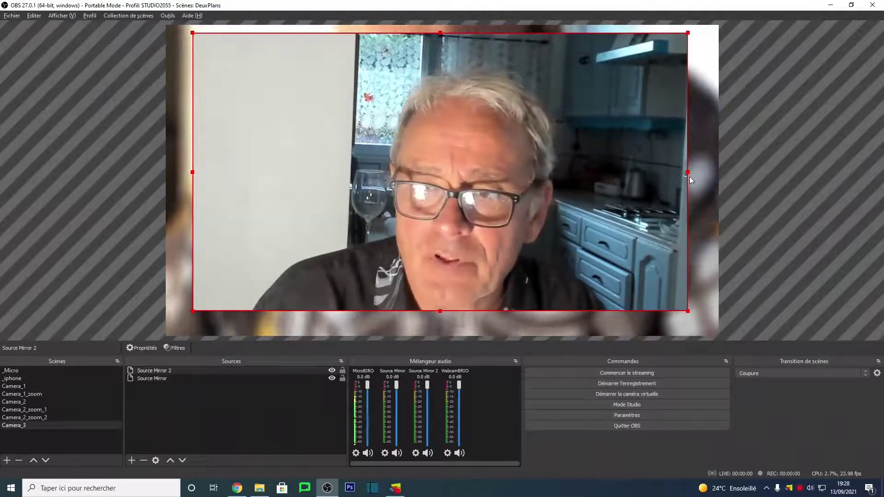
pyautogui.moveTo(689, 176); pyautogui.dragTo(591, 175)
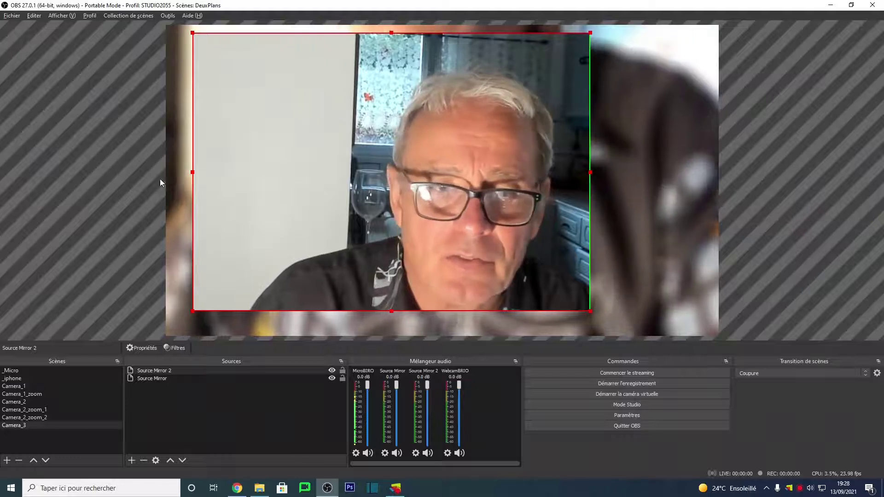
pyautogui.moveTo(192, 172); pyautogui.dragTo(329, 171)
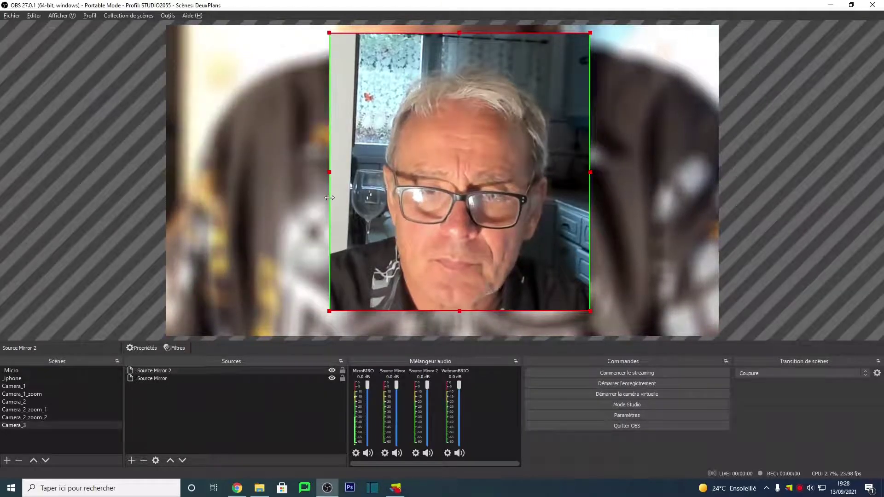
pyautogui.moveTo(503, 153); pyautogui.dragTo(365, 153)
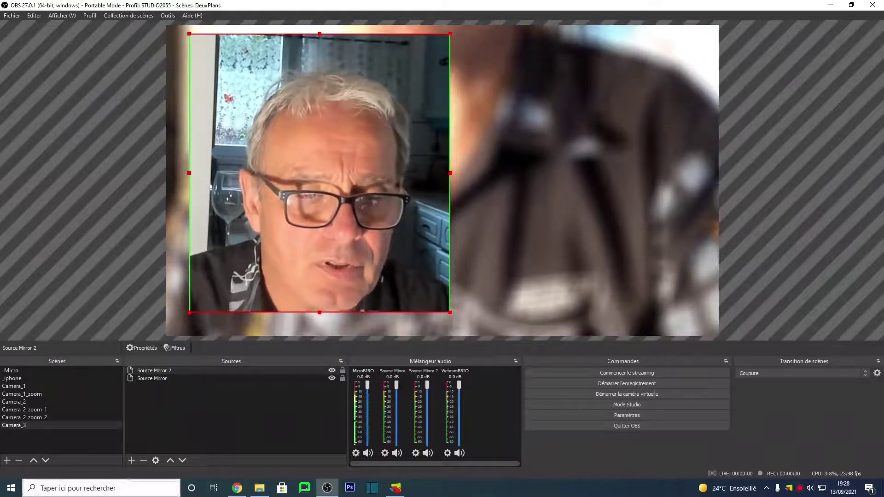
# - Add a third Source Mirror with its default name, mirroring the Camera_1_zoom scene
pyautogui.click(132, 461)
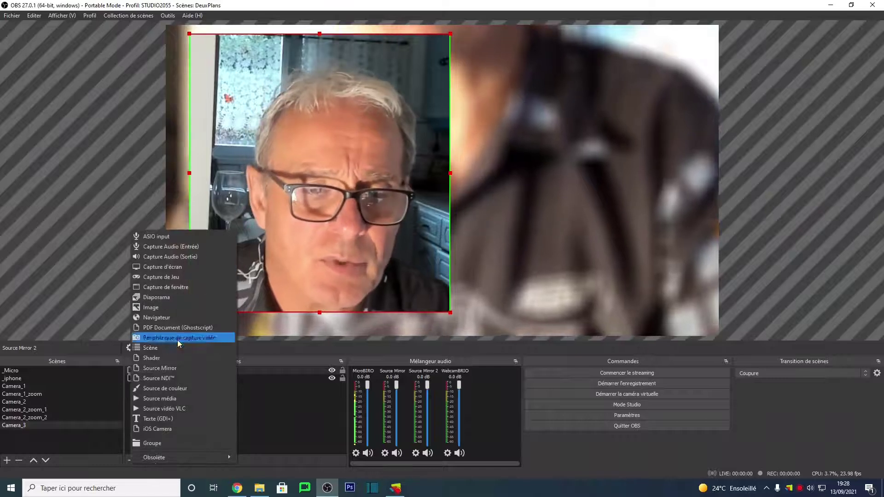
pyautogui.click(181, 365)
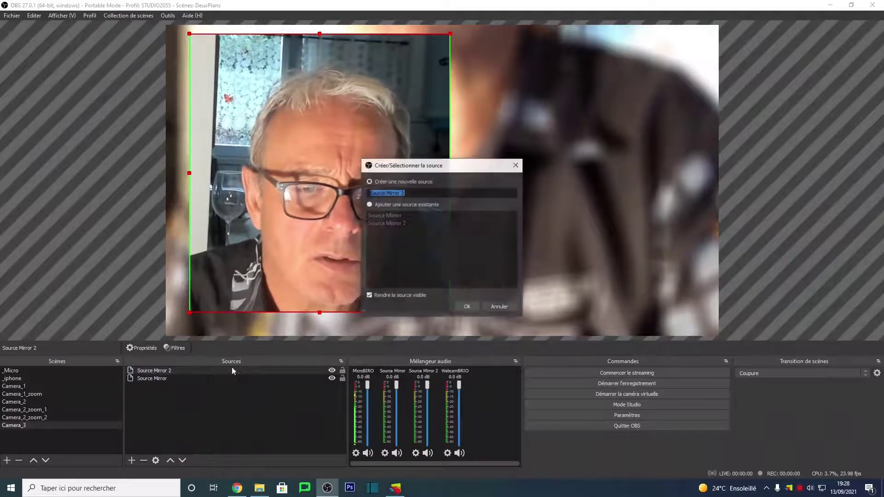
pyautogui.click(472, 308)
pyautogui.click(403, 368)
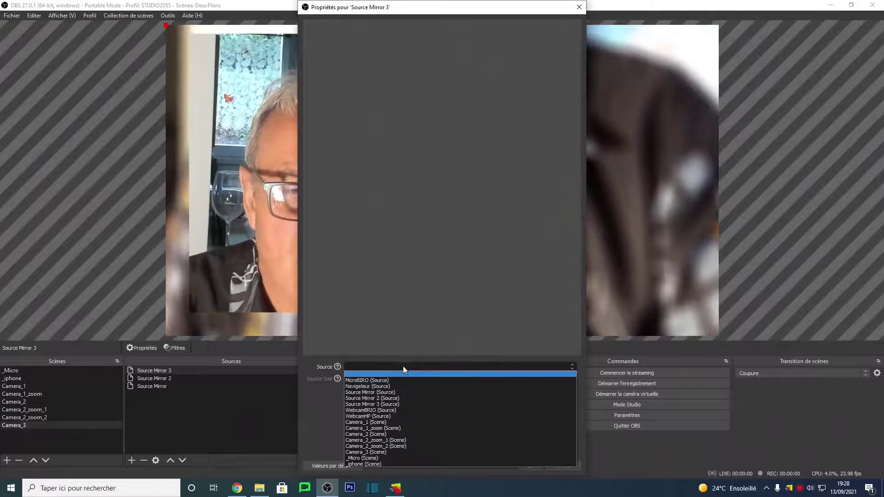
pyautogui.click(404, 368)
pyautogui.click(392, 365)
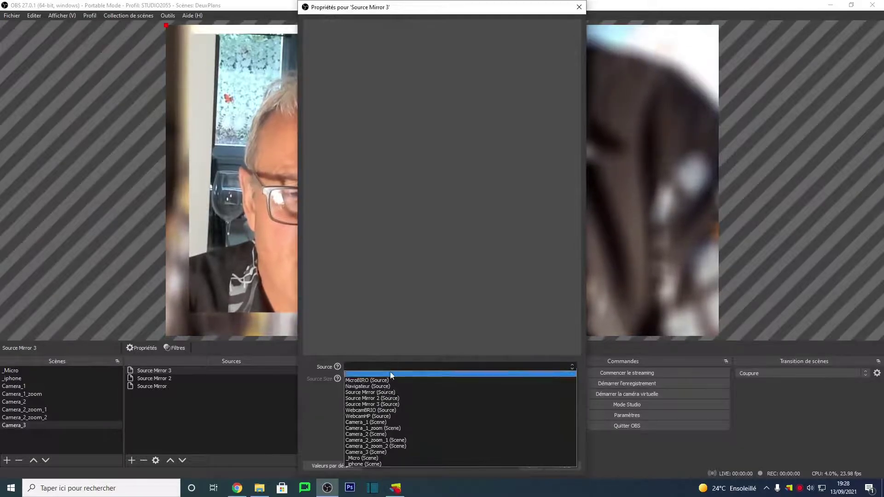
pyautogui.click(400, 428)
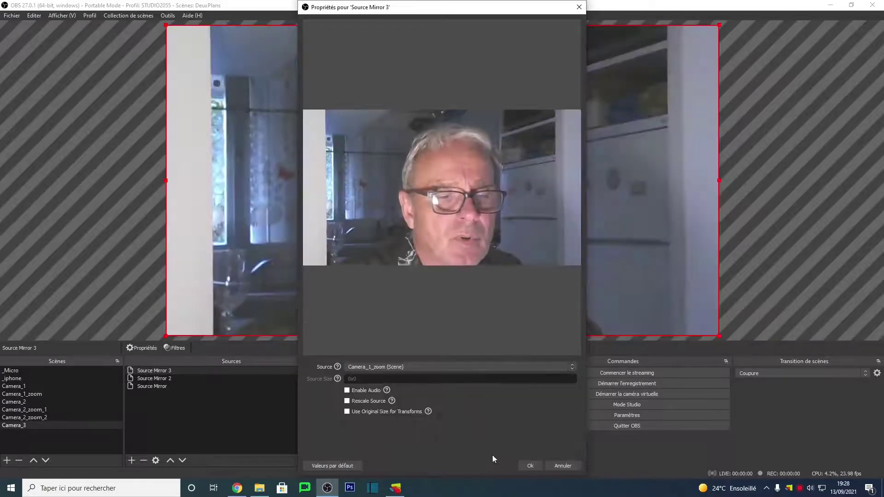
pyautogui.click(530, 466)
# - Crop both sides of Source Mirror 3 and fit it at reduced size beside Source Mirror 2 on the canvas's right half
pyautogui.click(581, 173)
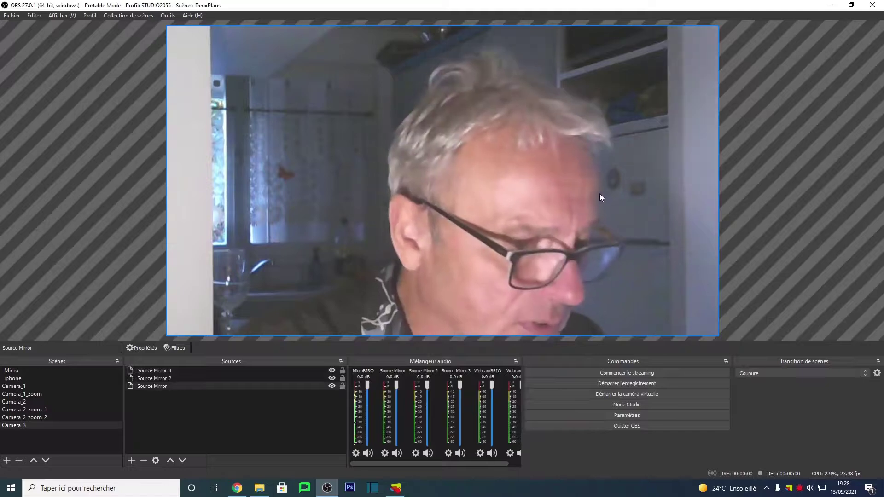
pyautogui.click(699, 199)
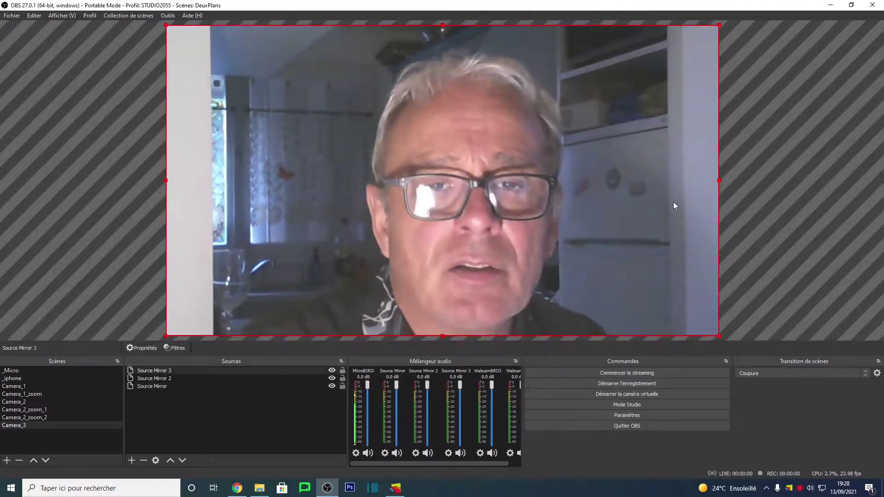
pyautogui.moveTo(717, 179); pyautogui.dragTo(610, 184)
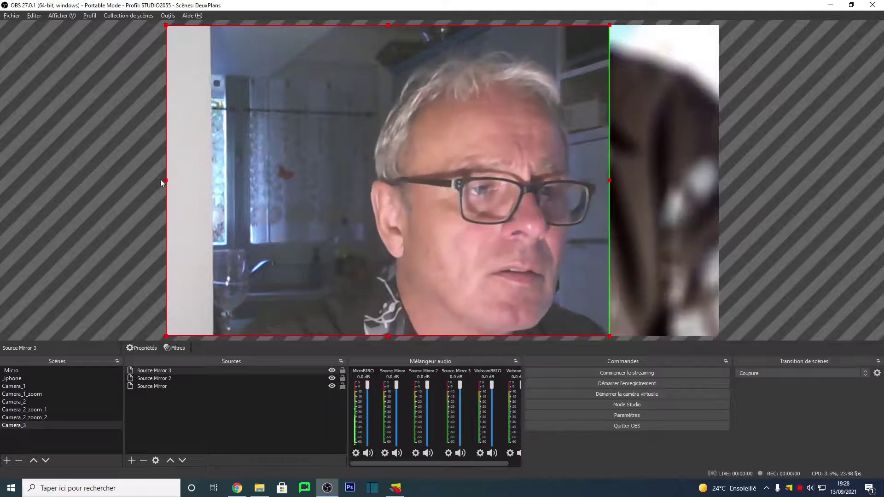
pyautogui.moveTo(166, 182); pyautogui.dragTo(317, 193)
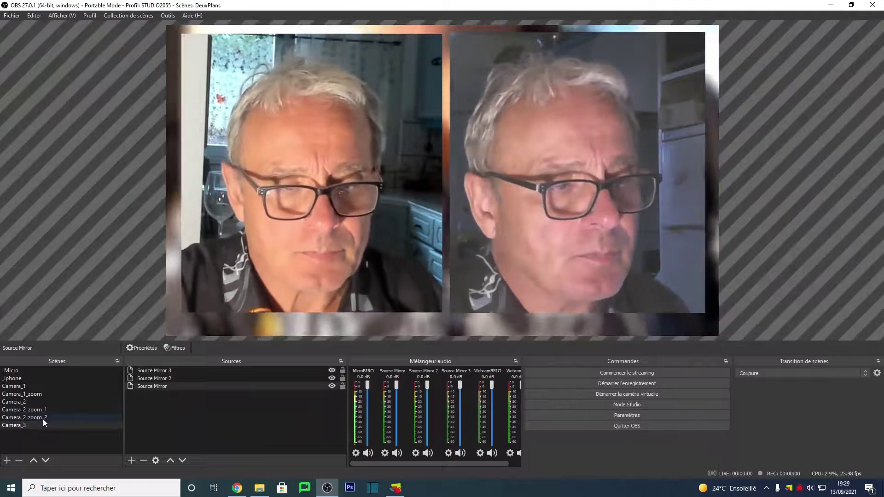
# - Switch to the Camera_2_zoom_2 scene to view it
pyautogui.click(43, 418)
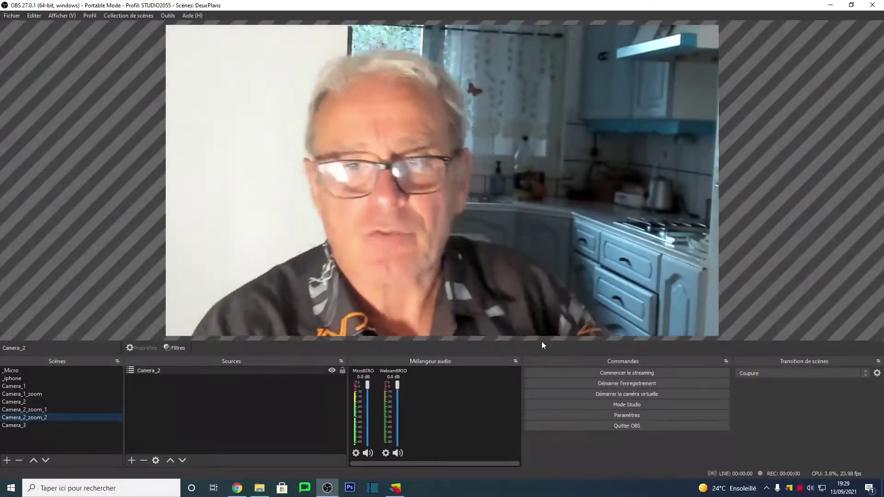